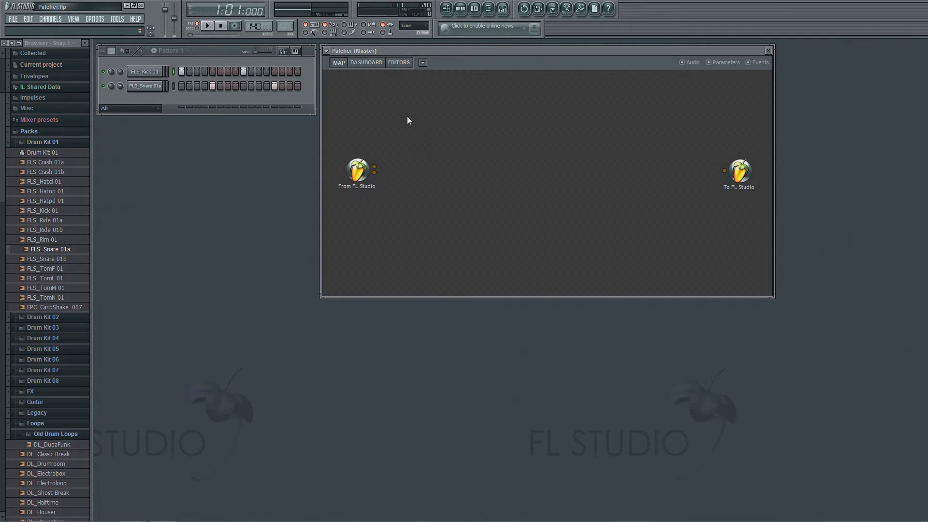
- Add Fruity Reeverb 2 and Fruity Limiter to the Patcher map and space them apart in a row
right_click(392, 109)
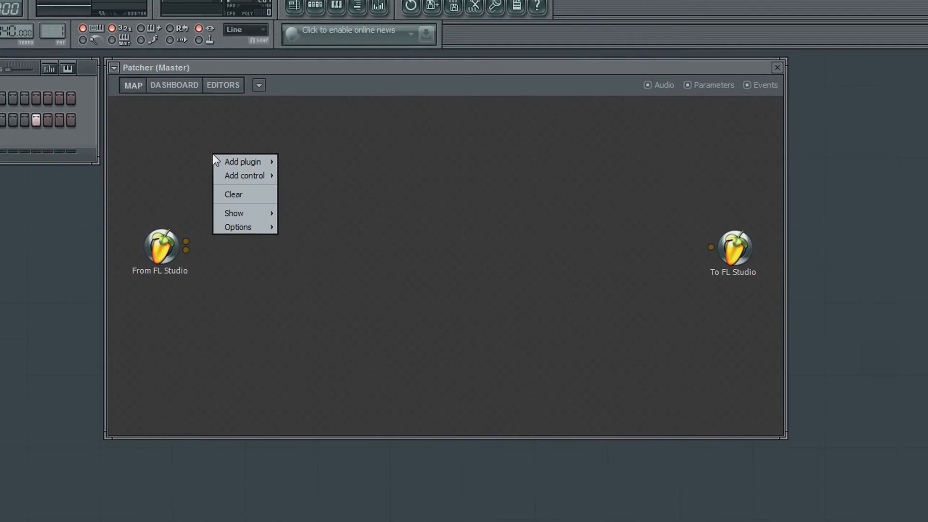
mouse_move(247, 160)
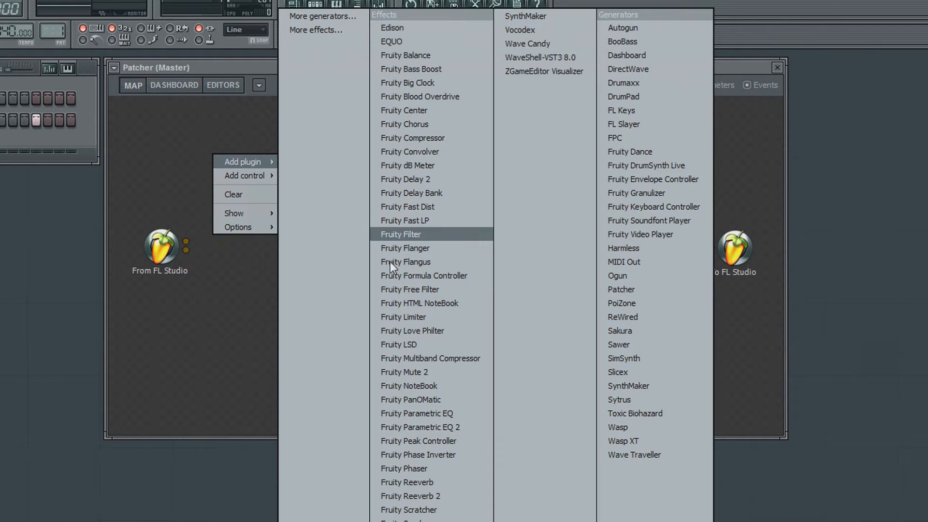
click(417, 496)
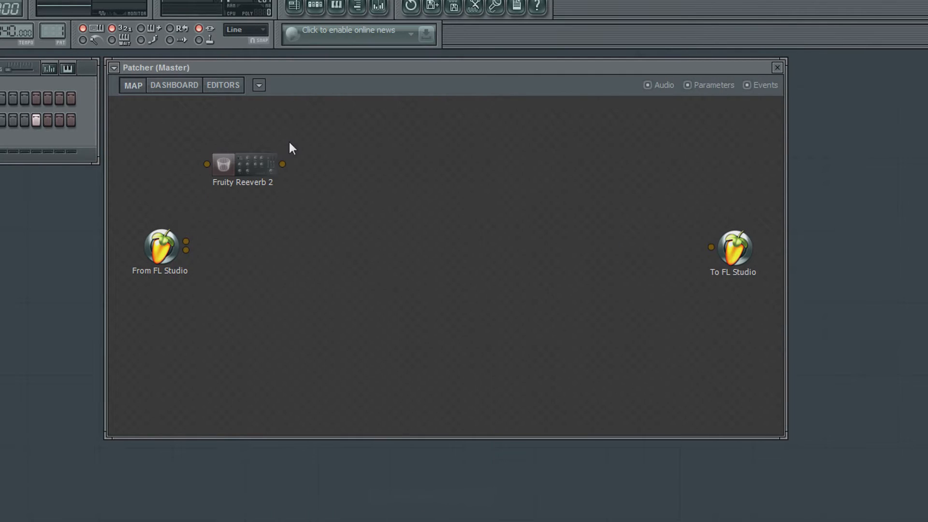
right_click(361, 168)
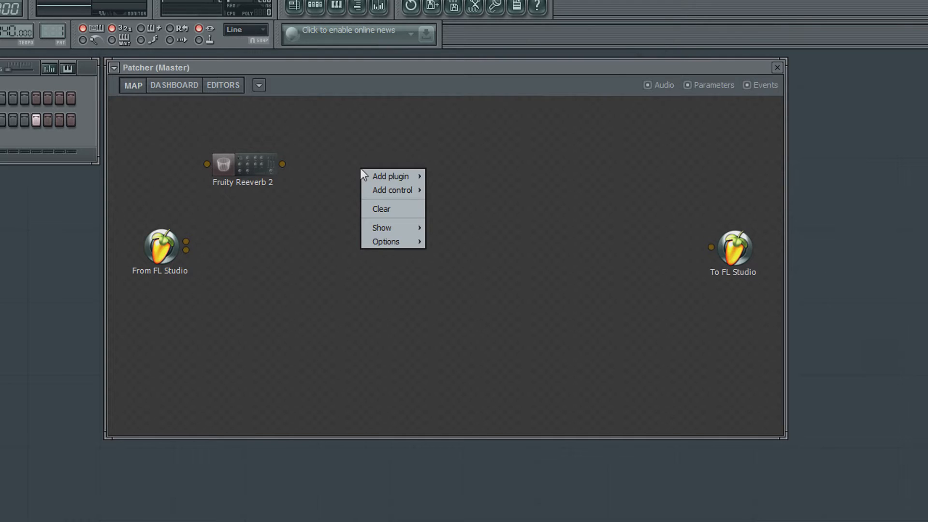
mouse_move(387, 177)
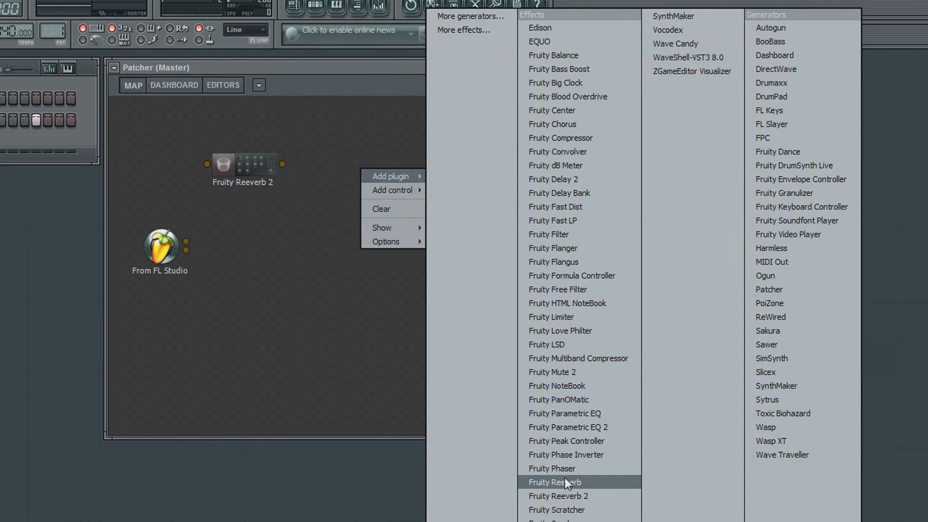
click(568, 317)
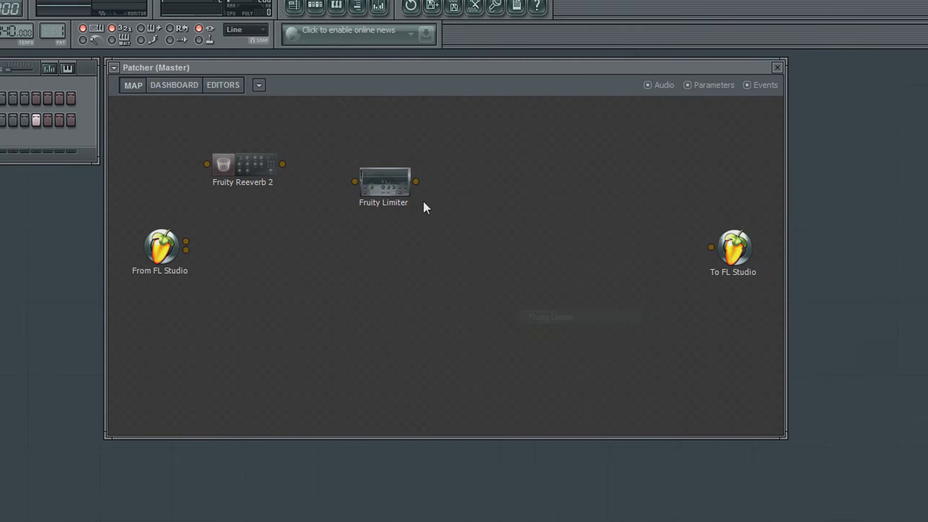
drag(390, 192, 441, 170)
drag(256, 177, 313, 169)
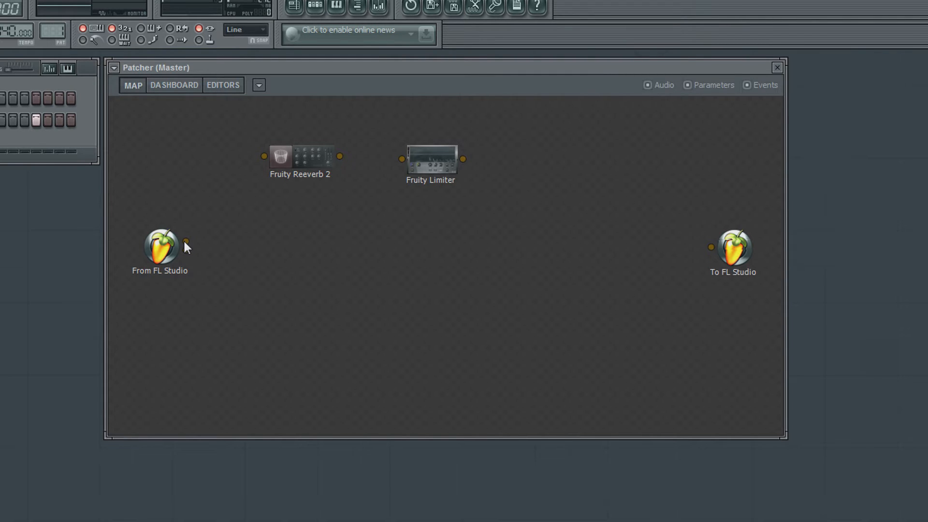
- Connect both From FL Studio audio outputs to the inputs of Fruity Reeverb 2 and Fruity Limiter
drag(186, 241, 264, 156)
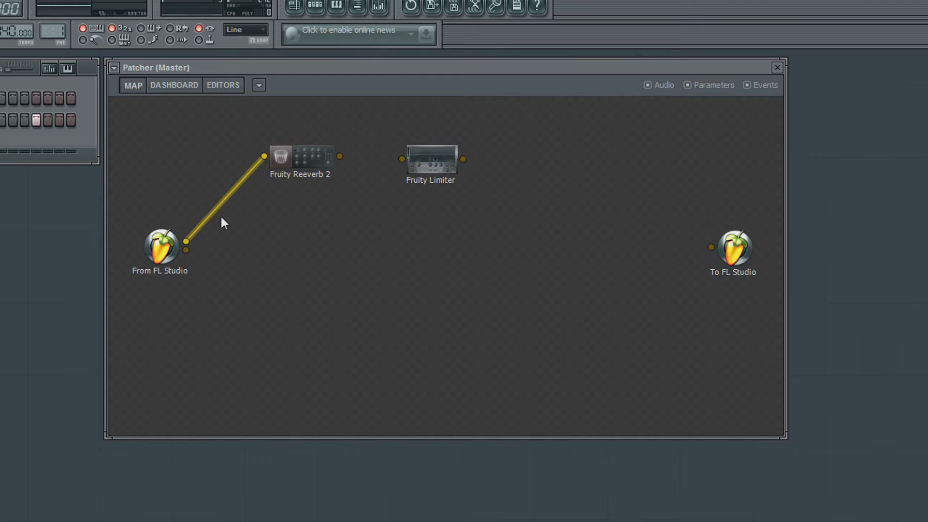
drag(186, 250, 267, 158)
drag(186, 241, 402, 159)
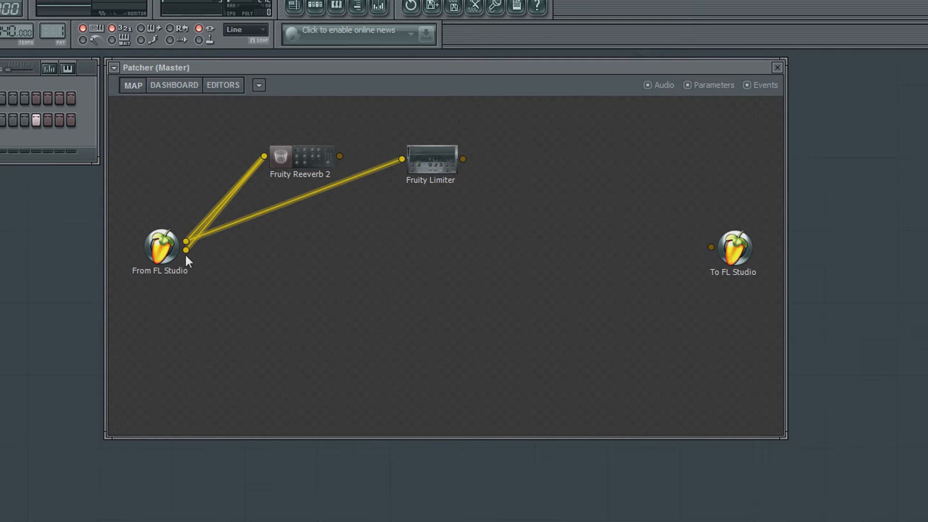
drag(186, 250, 401, 159)
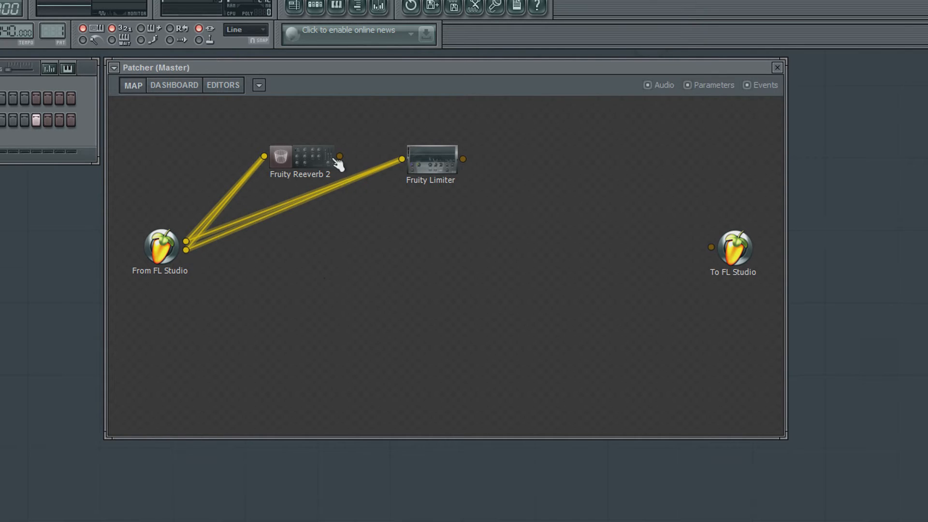
- Place Fruity Reeverb 2 above Fruity Limiter and connect the reverb's output to To FL Studio
drag(325, 159, 325, 129)
drag(440, 170, 432, 217)
drag(339, 126, 711, 247)
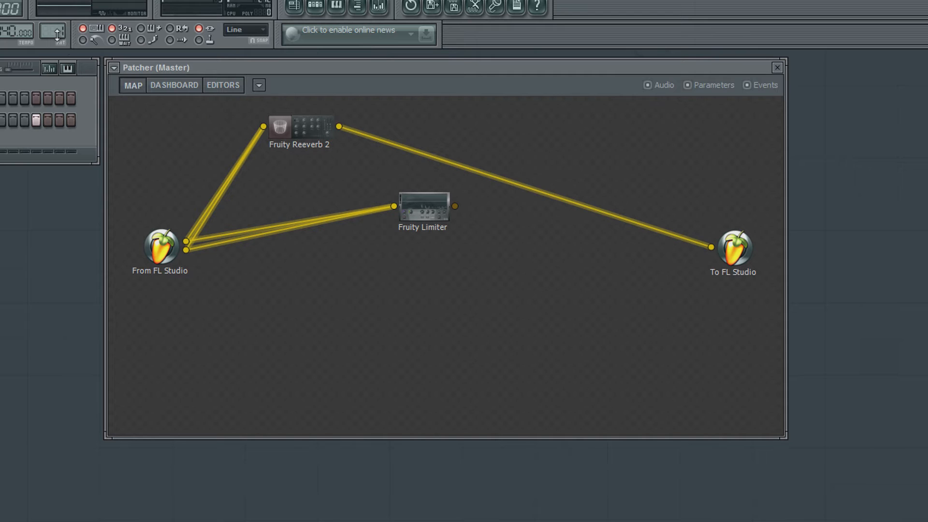
- Increase the room size in Fruity Reeverb 2's editor and return to the map
double_click(300, 138)
drag(422, 141, 407, 169)
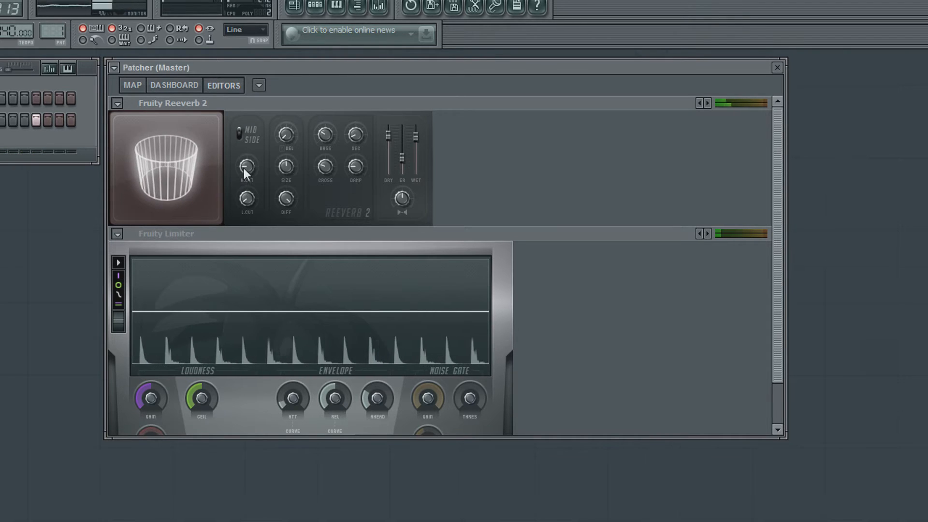
drag(284, 164, 282, 128)
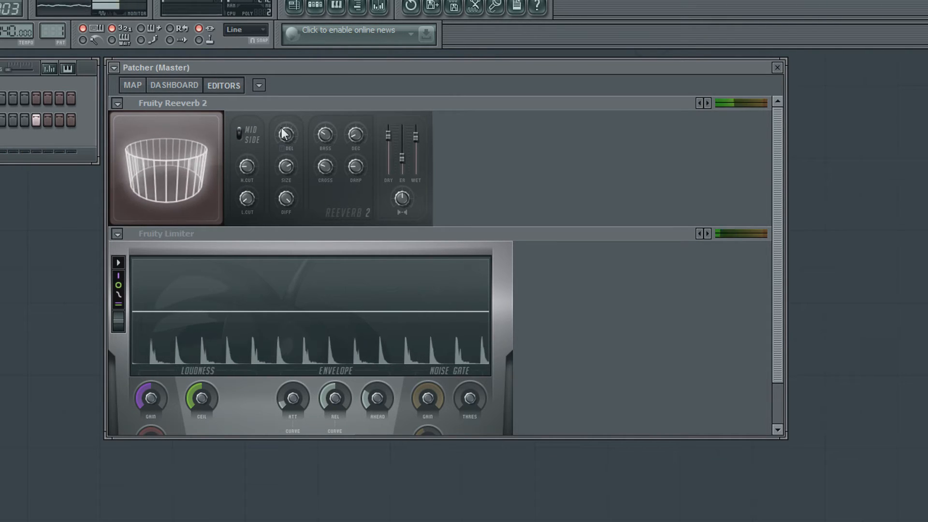
click(132, 85)
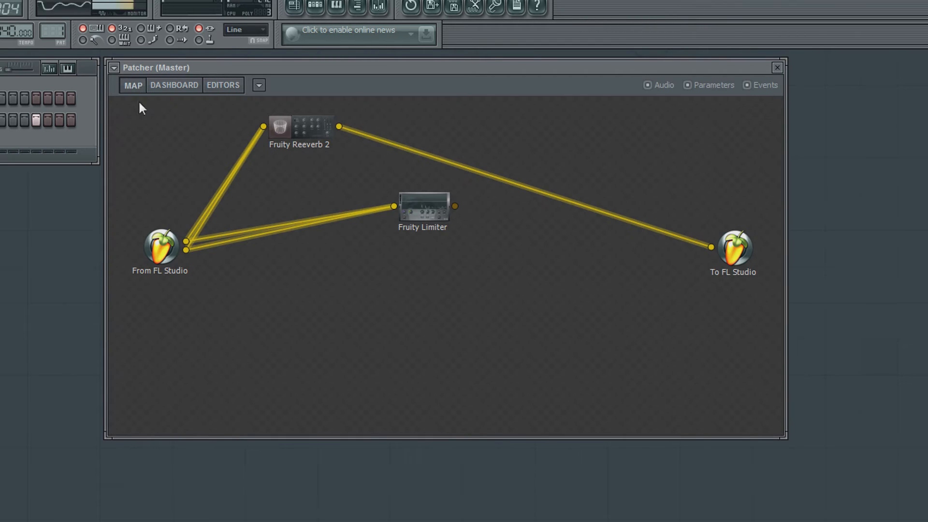
- Connect Fruity Limiter's output to To FL Studio and lower its ceiling until the drum peaks are limited
drag(457, 207, 711, 249)
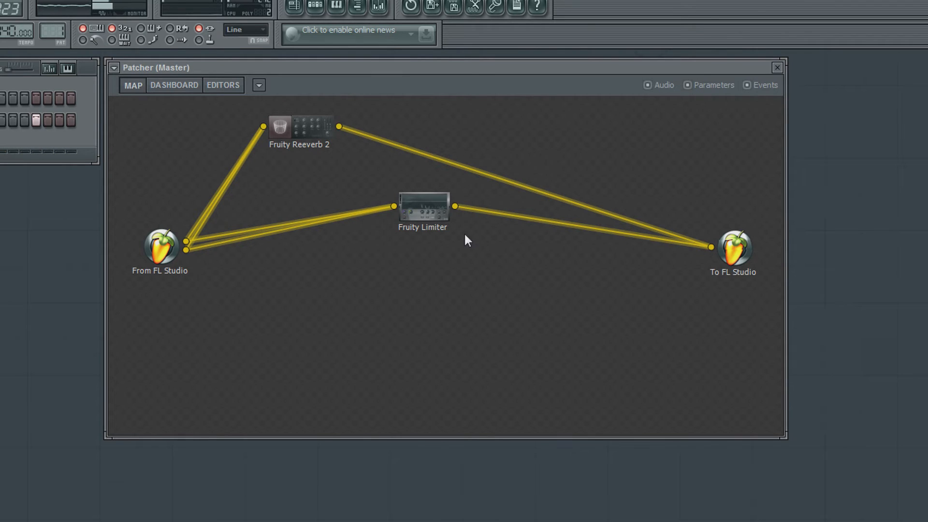
double_click(434, 211)
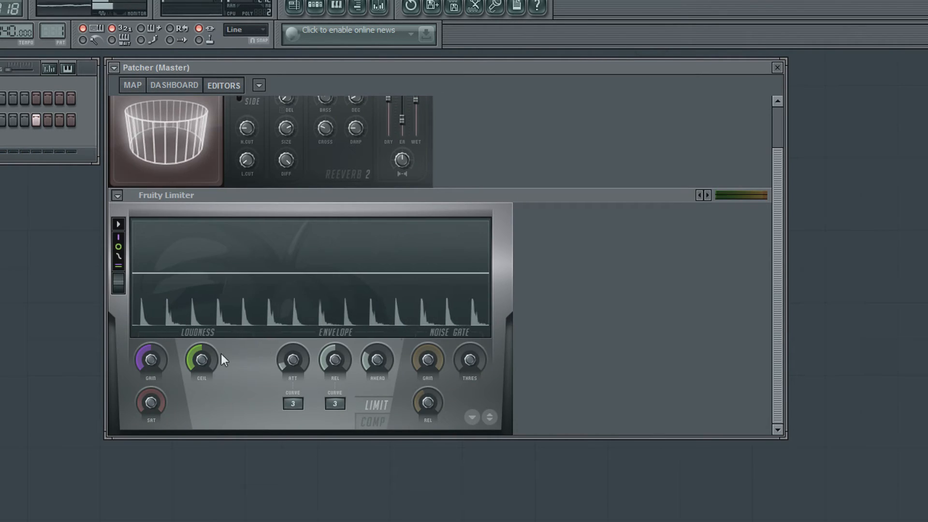
drag(208, 359, 214, 478)
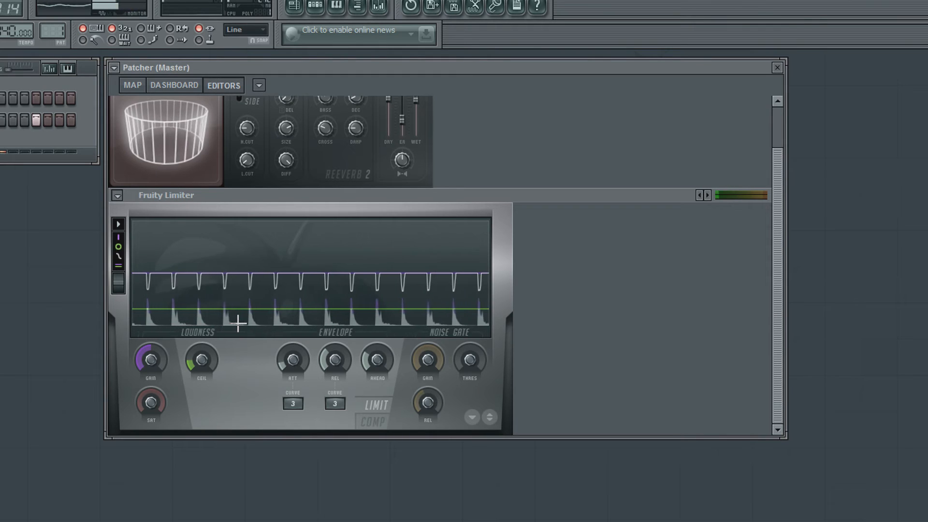
click(135, 87)
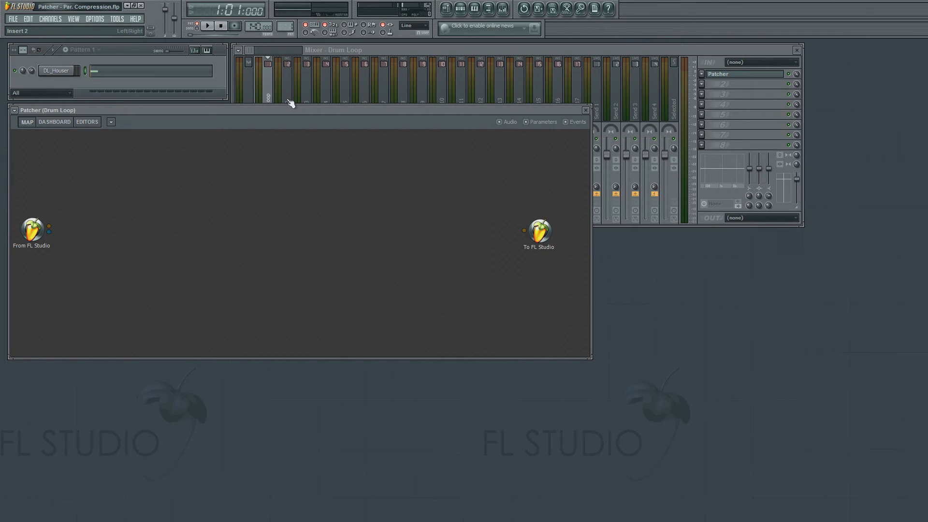
- Play the drum loop and connect From FL Studio's audio output directly to To FL Studio in its Patcher
click(209, 26)
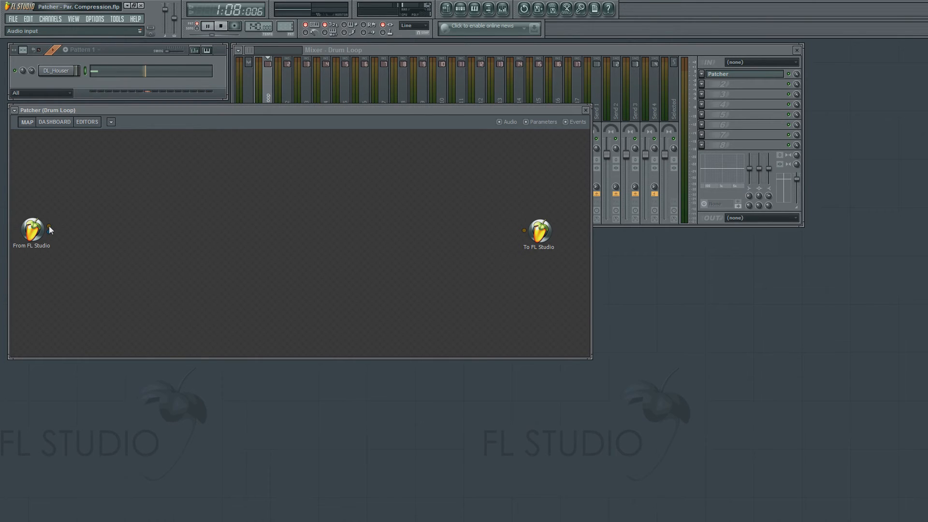
drag(49, 227, 433, 307)
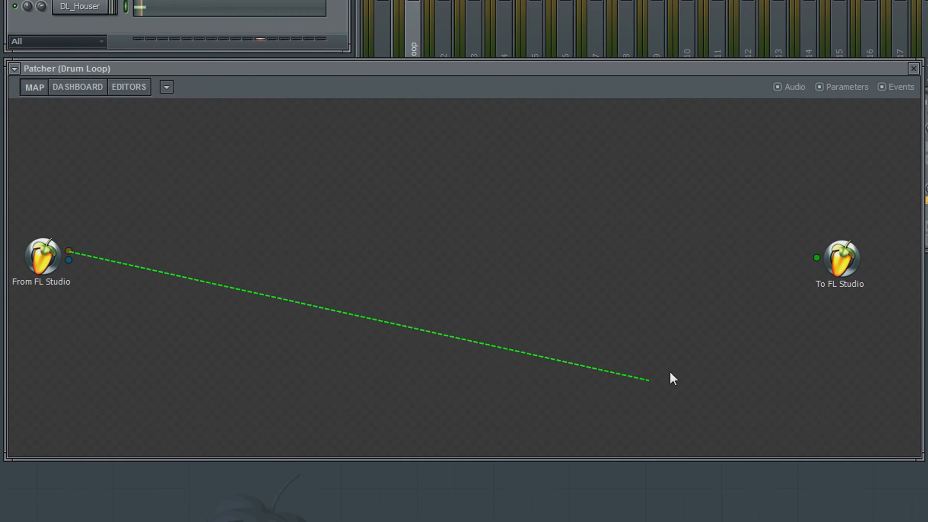
drag(670, 372, 818, 258)
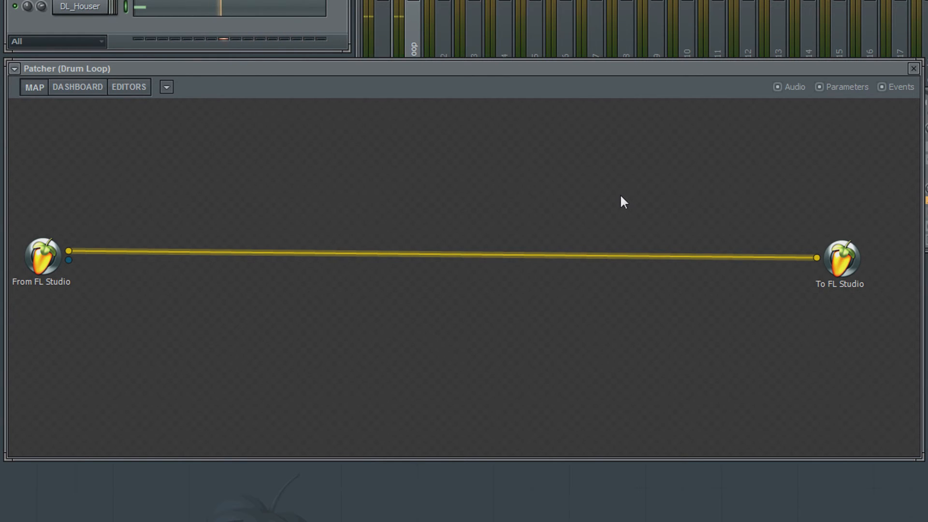
- Add Fruity Multiband Compressor to the map and place it above the middle of the direct connection
right_click(142, 122)
mouse_move(161, 129)
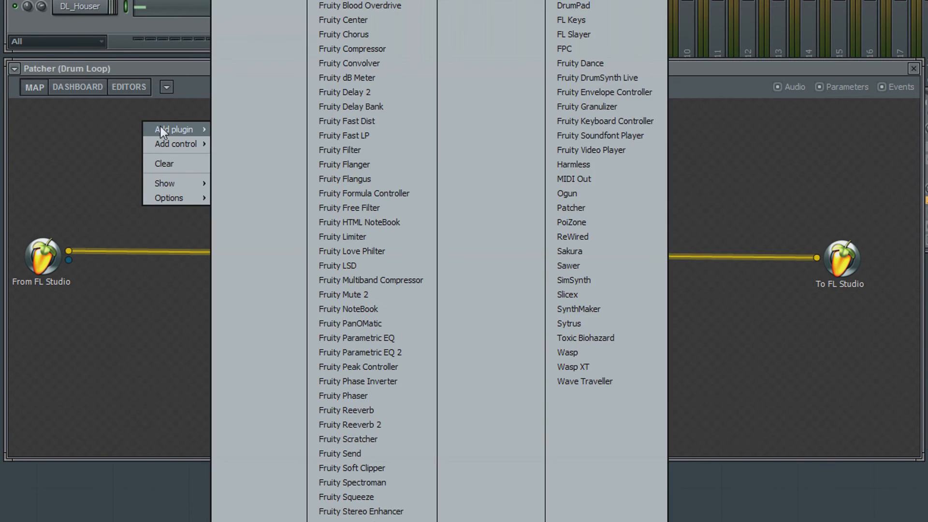
click(360, 280)
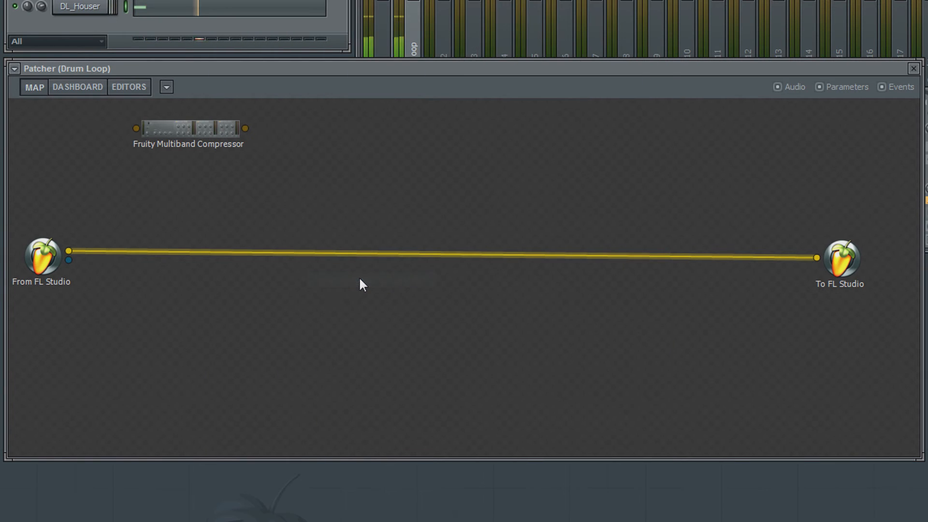
drag(189, 138, 468, 149)
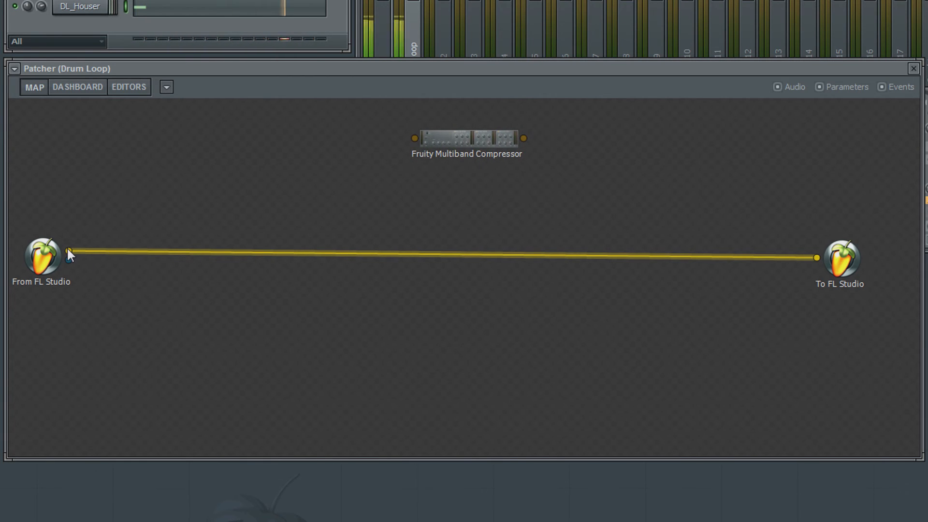
- Wire Fruity Multiband Compressor in parallel between From FL Studio and To FL Studio, and move it slightly up
drag(69, 251, 417, 137)
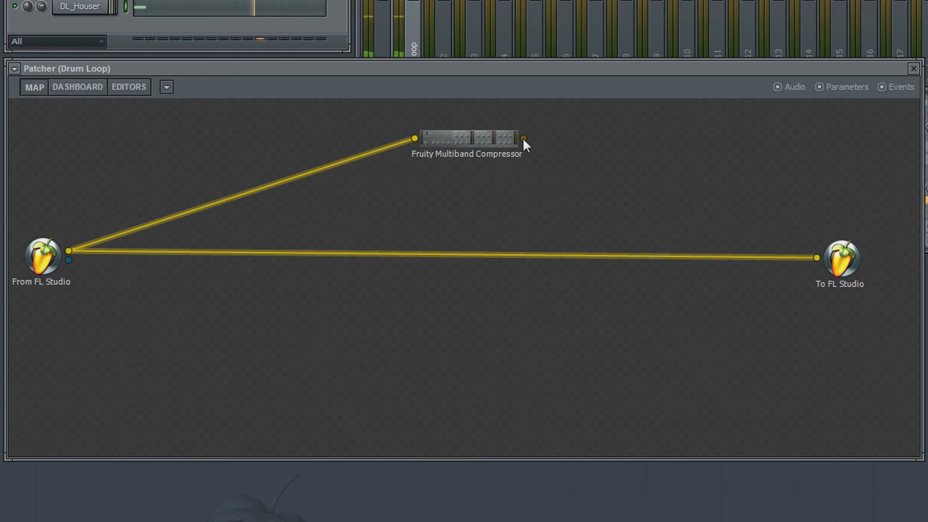
drag(524, 139, 817, 257)
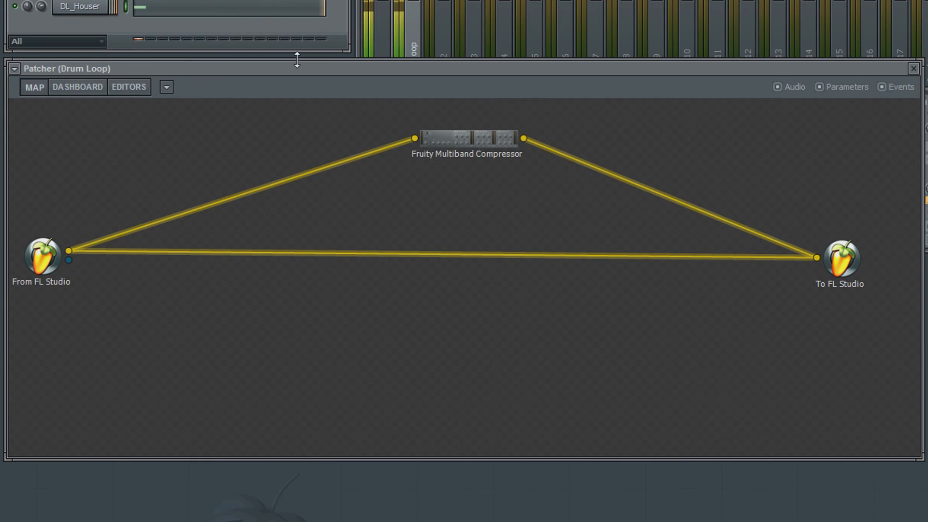
drag(474, 141, 436, 126)
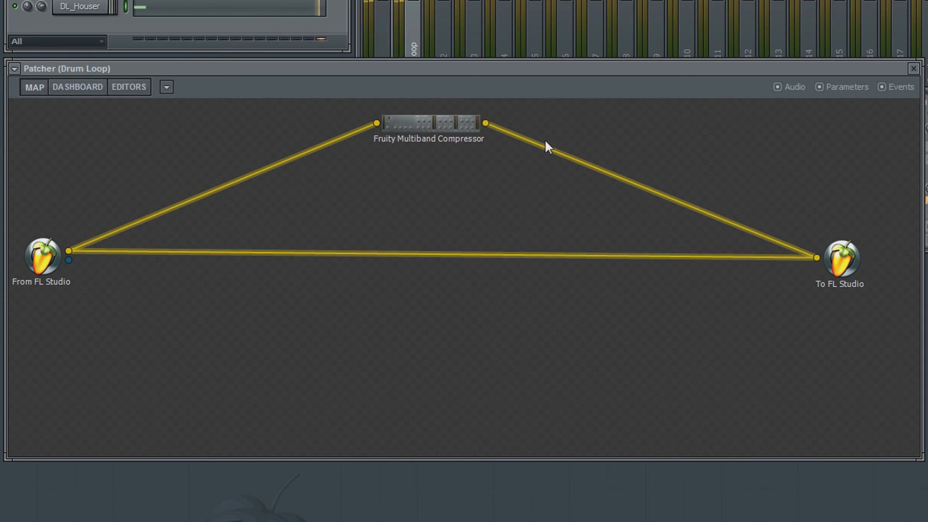
- Check Fruity Multiband Compressor's band settings, and disconnect and reconnect its output to To FL Studio
double_click(445, 127)
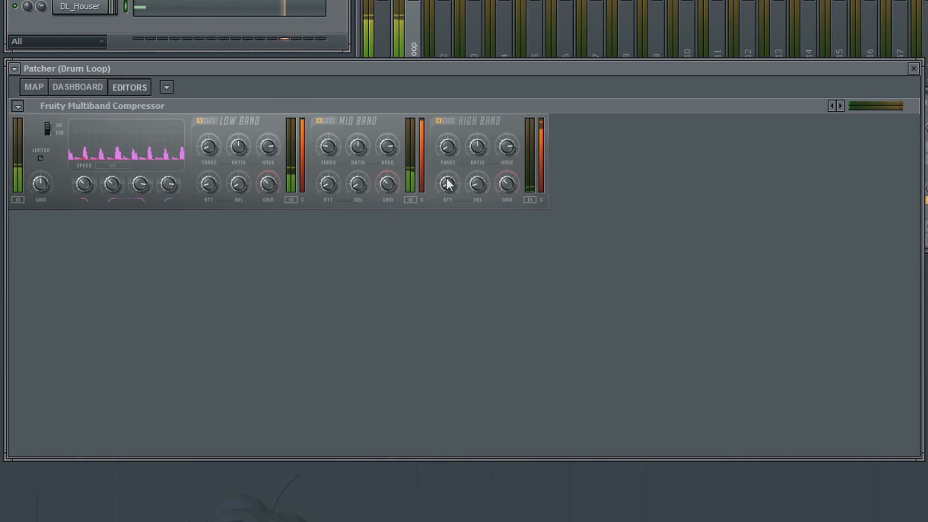
click(41, 88)
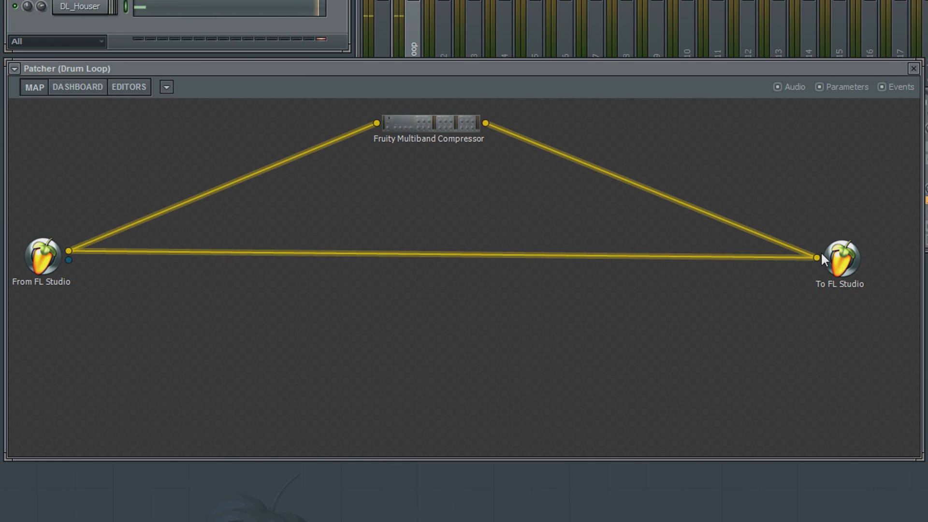
drag(817, 256, 821, 116)
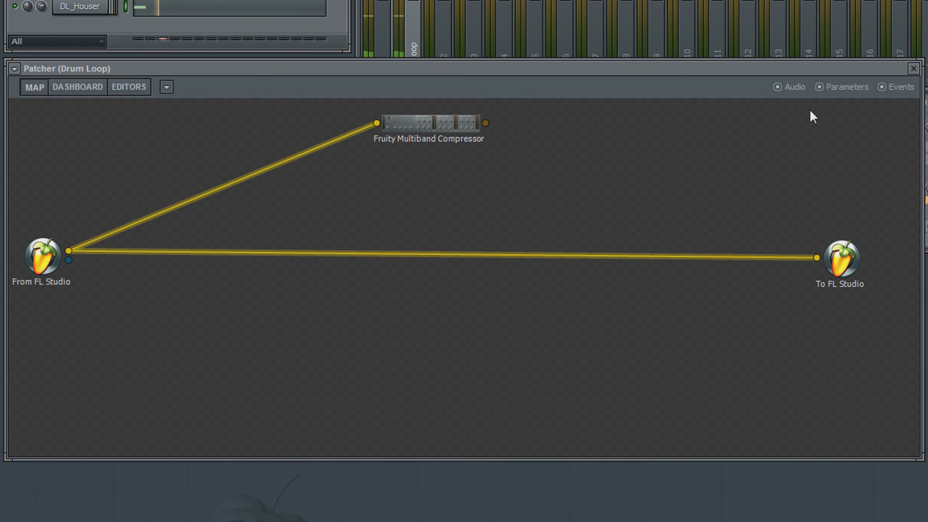
drag(485, 123, 817, 257)
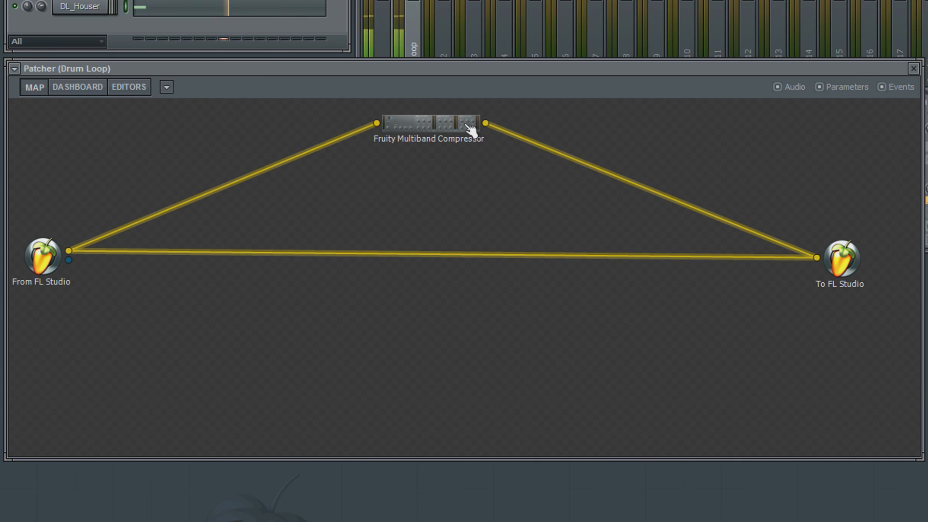
- Open Fruity Multiband Compressor's editor
double_click(461, 130)
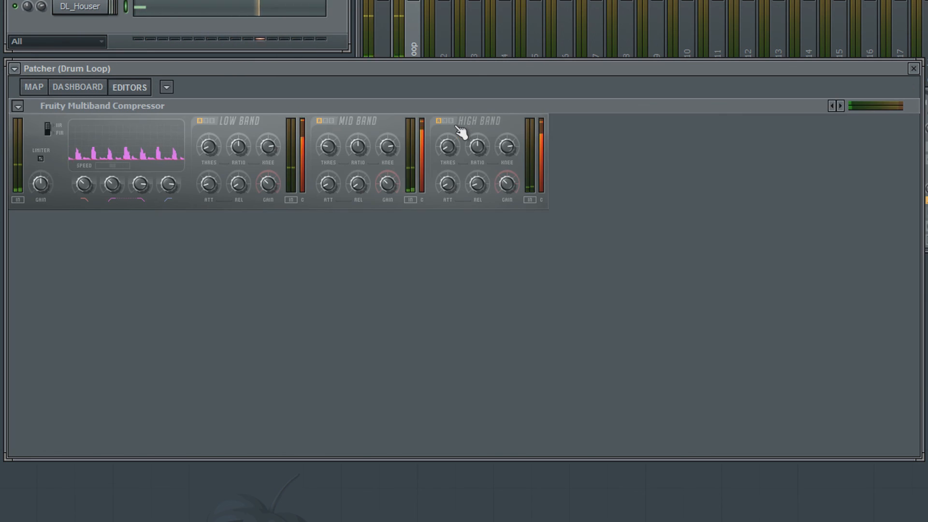